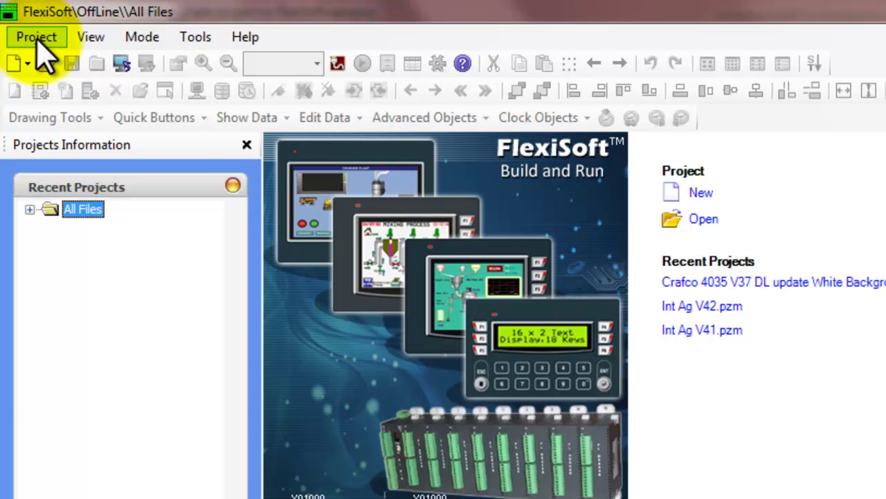
- Start a new project for product FP4035, model FP4035T-E with expansion slots
left_click(38, 41)
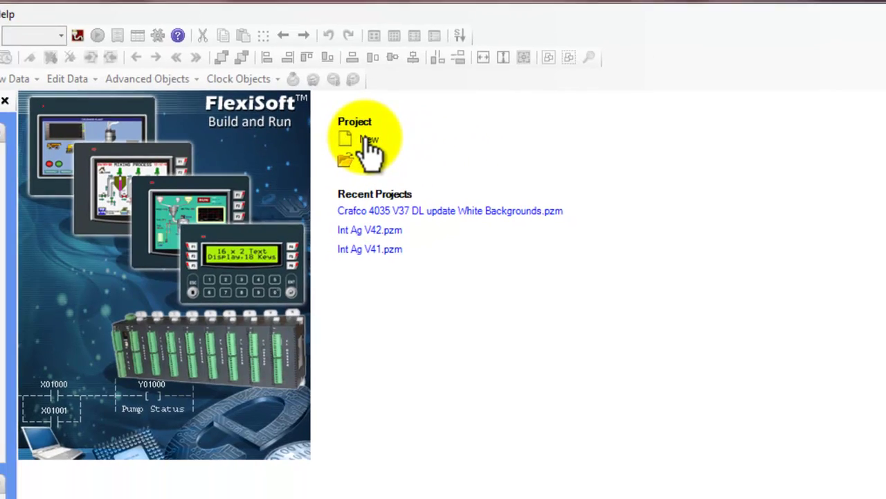
left_click(385, 163)
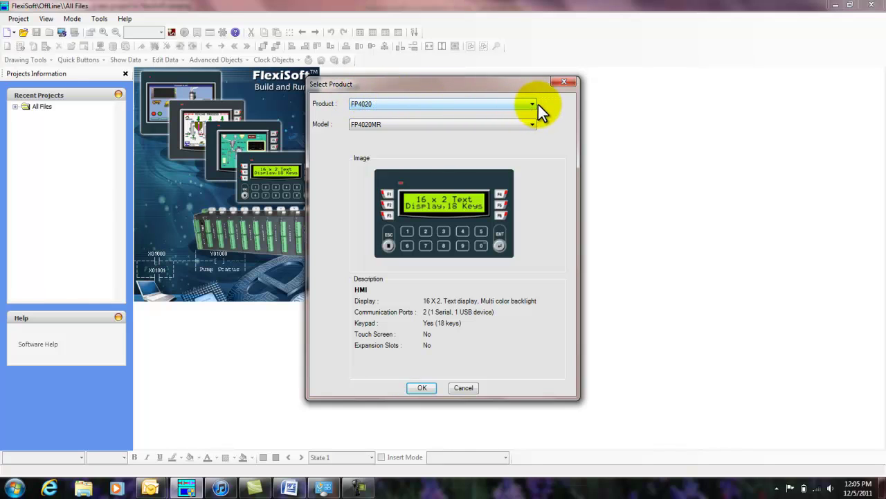
left_click(533, 103)
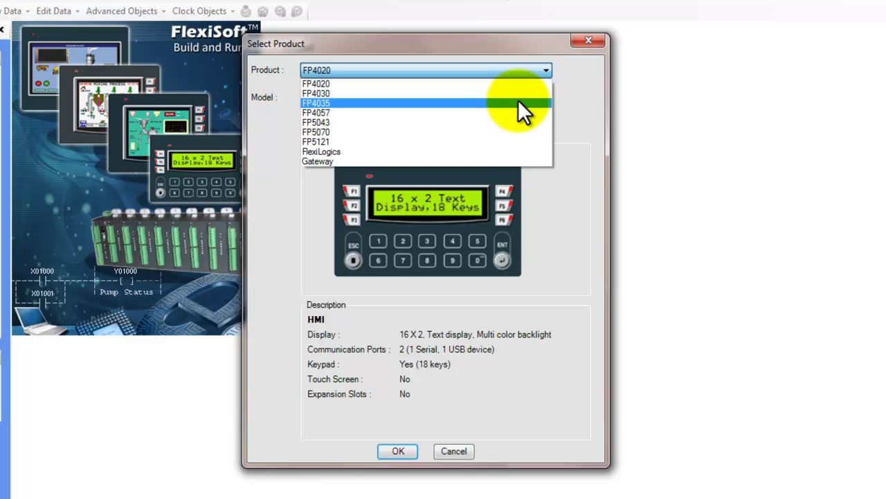
left_click(518, 102)
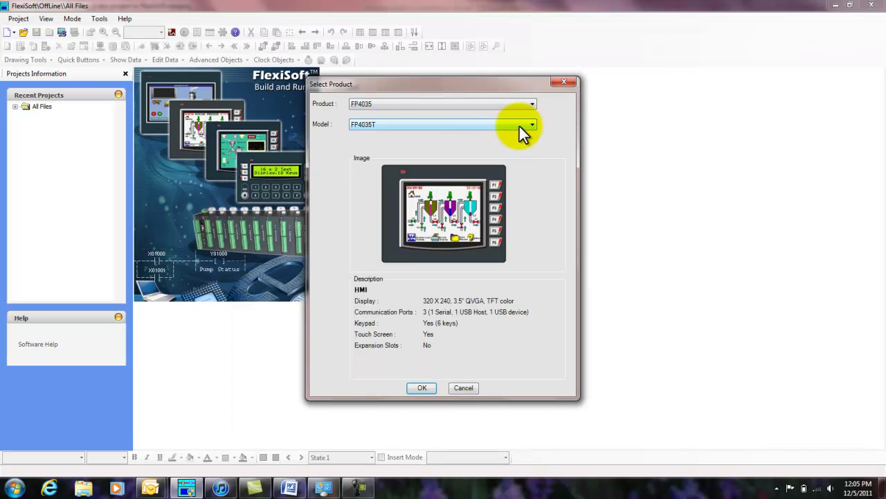
left_click(531, 125)
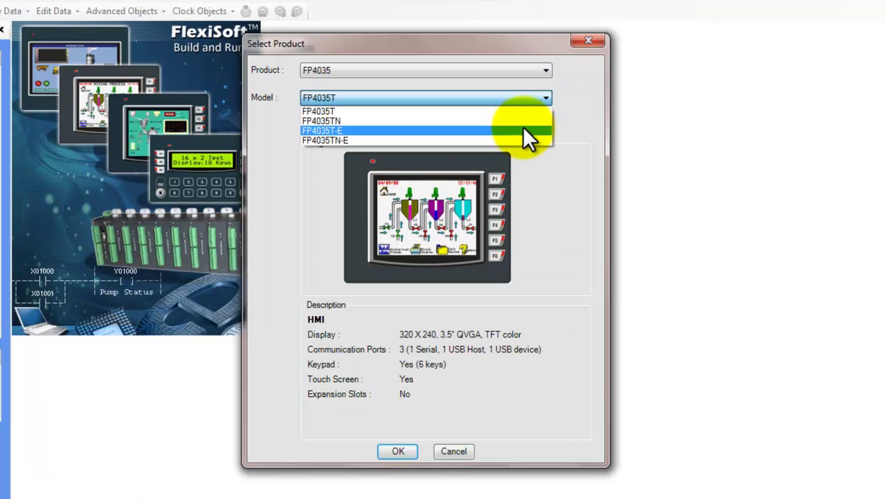
left_click(524, 130)
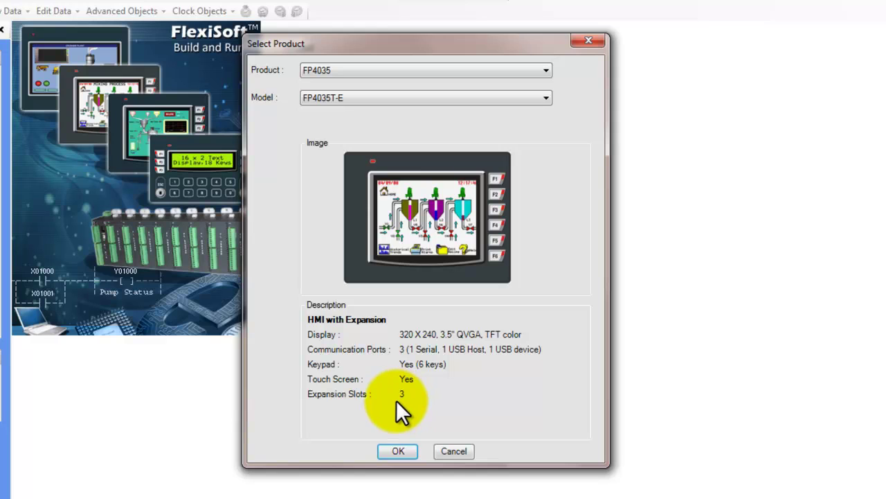
left_click(400, 451)
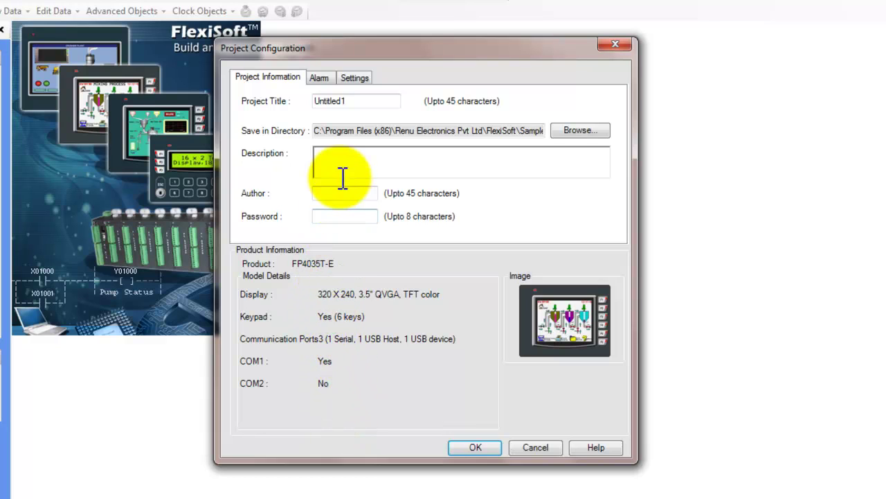
- Replace the Untitled1 project title with 'Sample Project', saved under Samples\Sample Project
left_click_drag(339, 103, 283, 108)
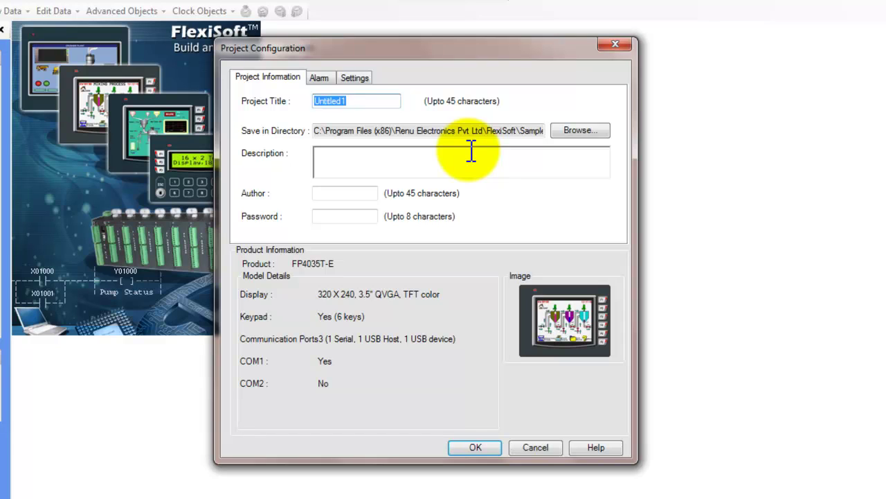
type("Sample Project")
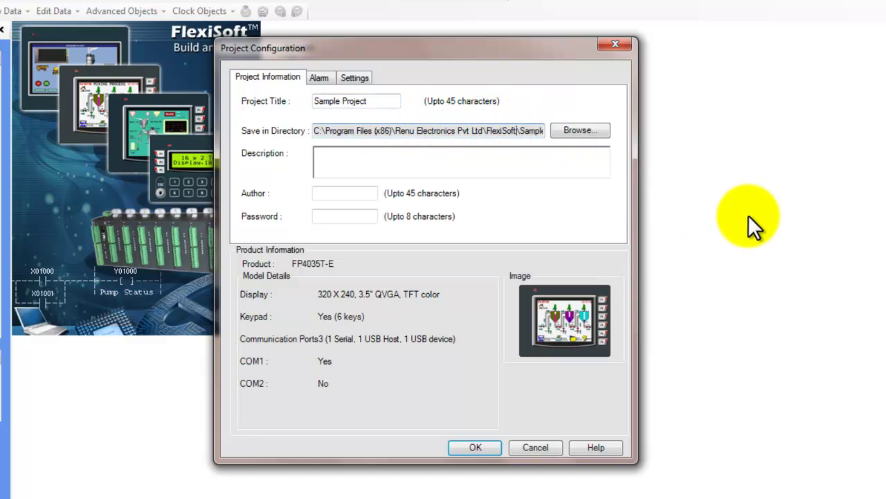
key("Right")
key("Right")
key("Right")
key("Right")
key("Right")
key("Right")
key("Right")
key("Right")
key("Right")
key("Right")
key("Right")
key("Right")
key("Right")
key("Right")
key("Right")
key("Right")
key("Right")
key("Right")
key("Right")
key("Right")
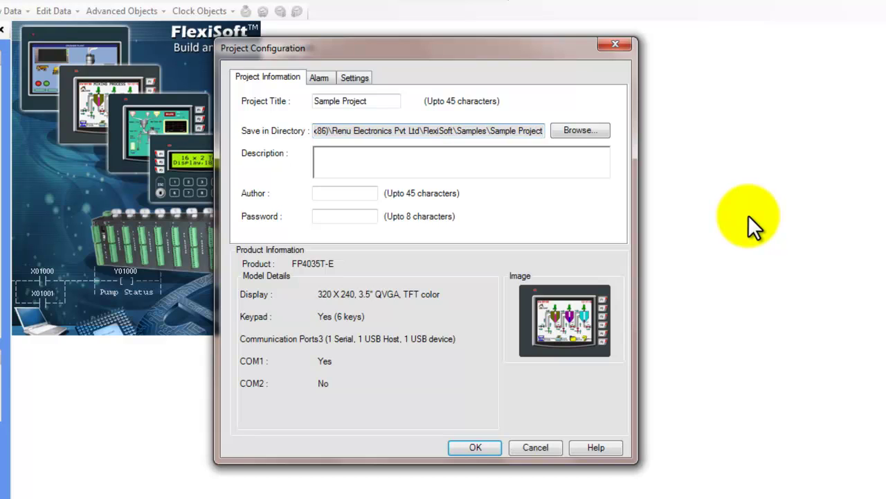
left_click(430, 164)
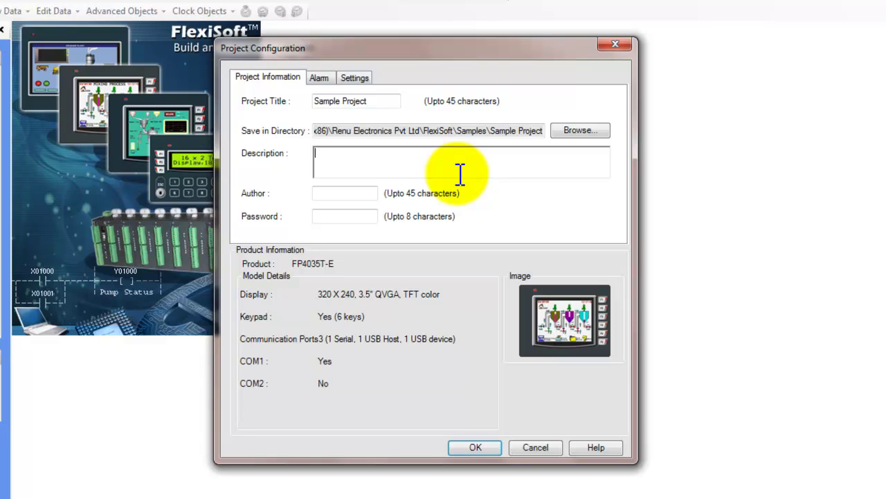
- Enter the description 'Showing how to start a new project.', leaving Author and Password blank
type("Showing how to start a new project.")
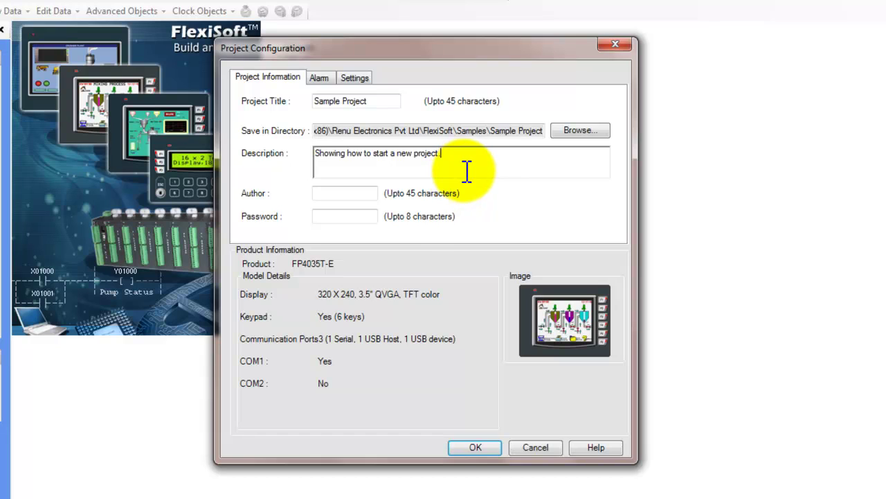
left_click(347, 196)
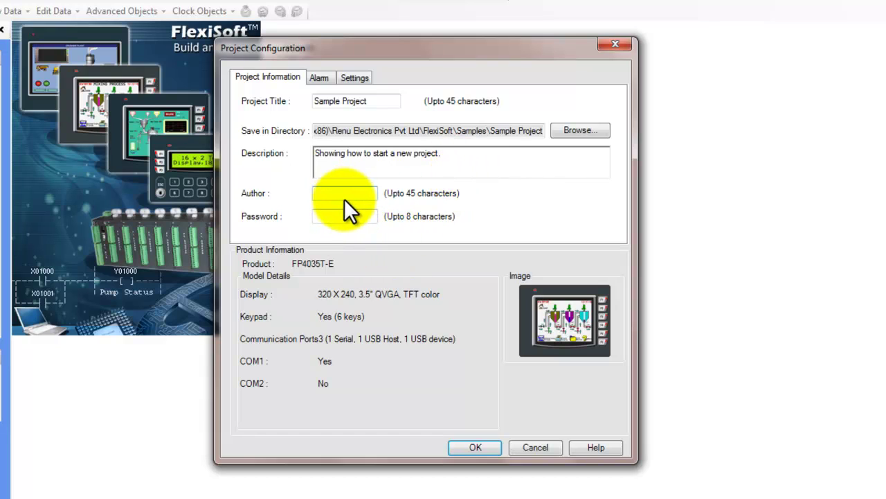
left_click(346, 219)
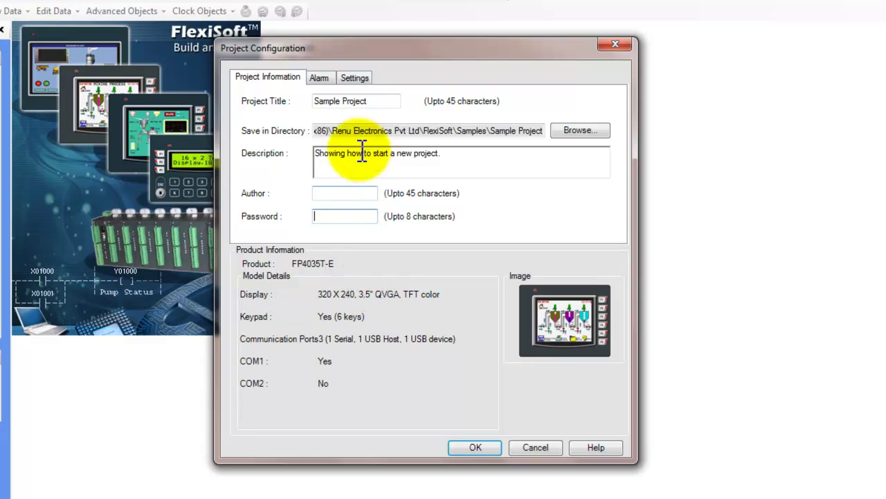
- Look over the Alarm tab options, then move to the Settings page
left_click(328, 80)
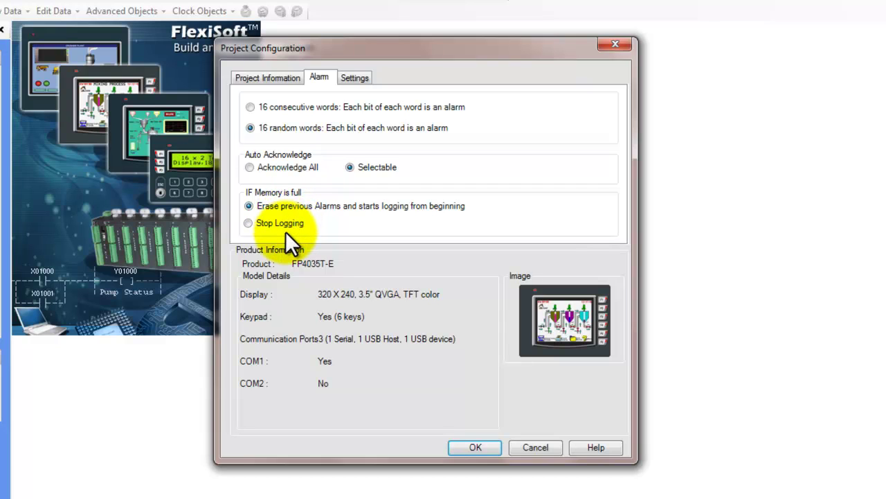
left_click(356, 79)
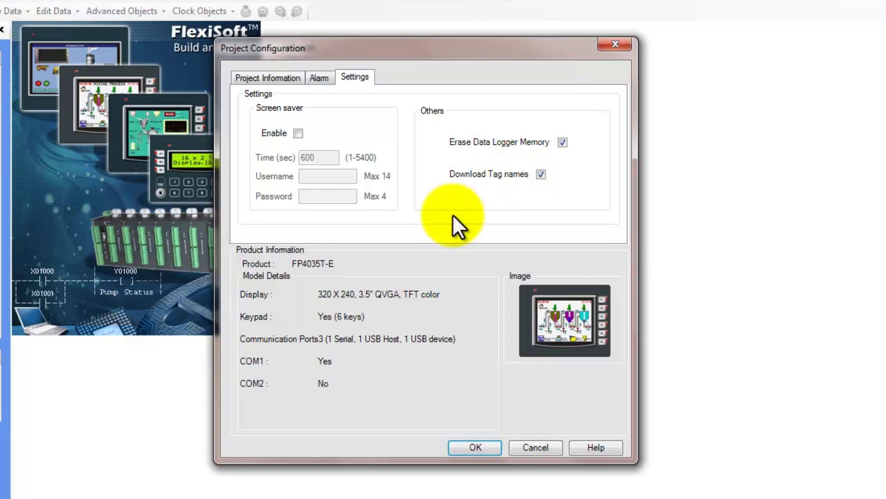
- Accept the project configuration with screen saver off and return to the start page
left_click(469, 446)
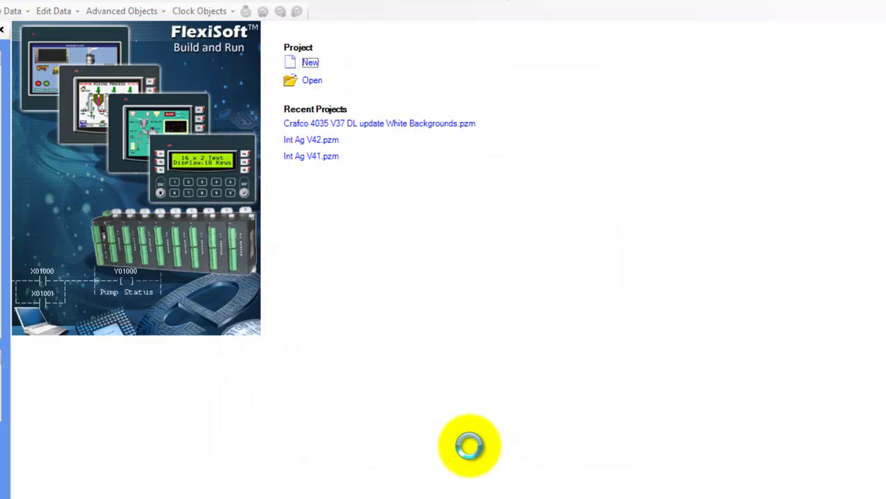